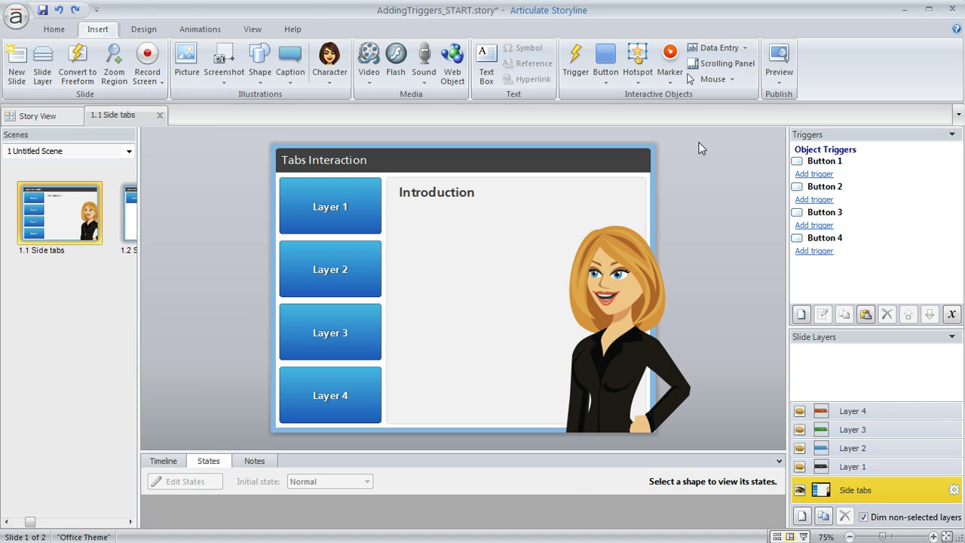
# Step: Select the Layer 1 and Layer 2 buttons and browse the button style gallery without inserting anything
pyautogui.click(327, 189)
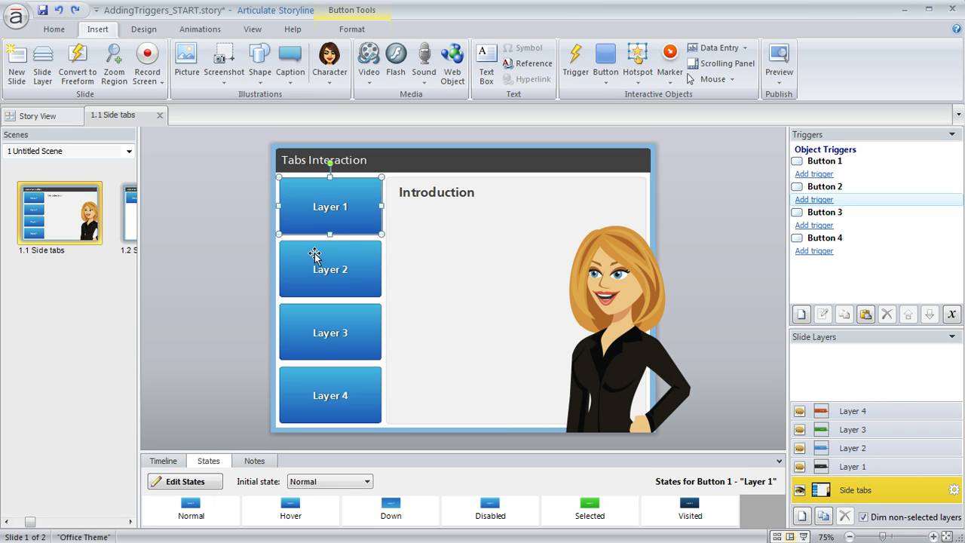
pyautogui.click(287, 245)
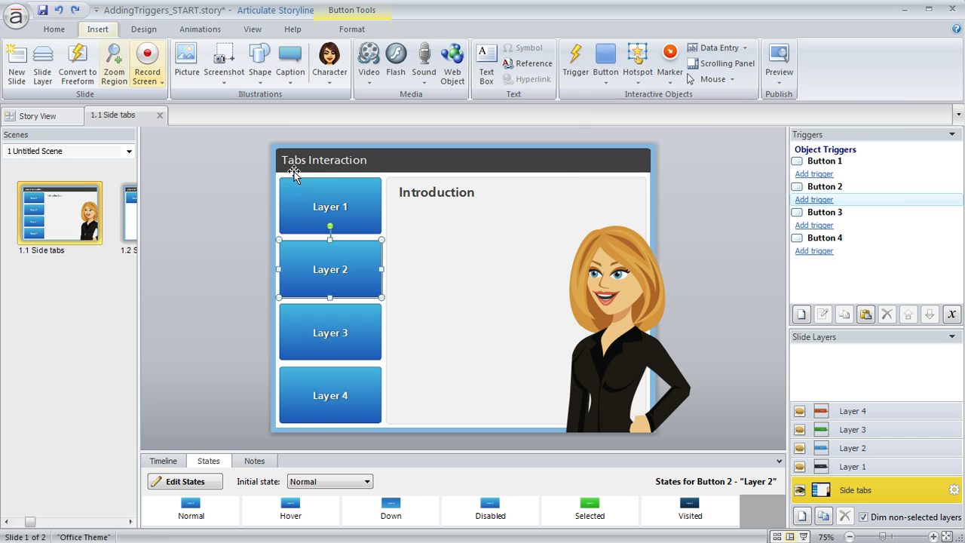
pyautogui.click(605, 64)
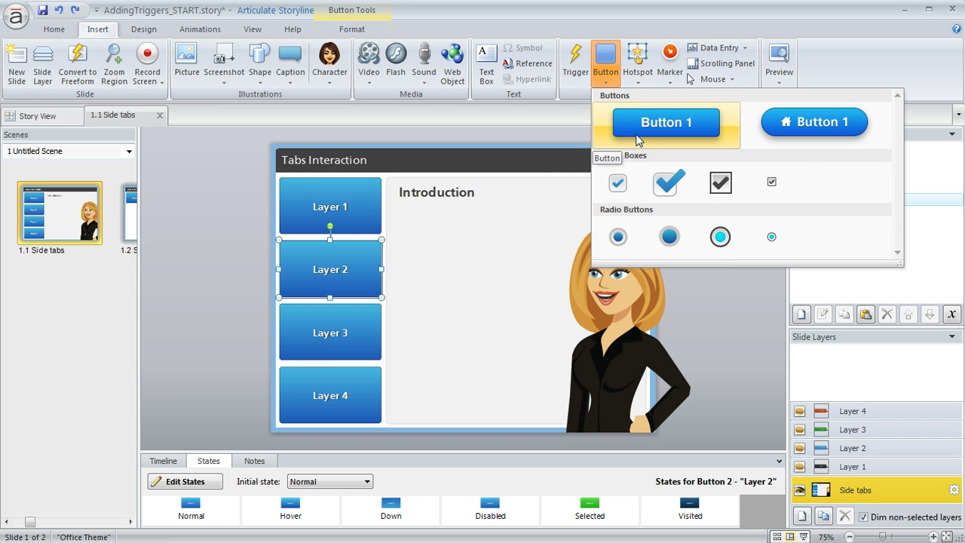
pyautogui.click(216, 154)
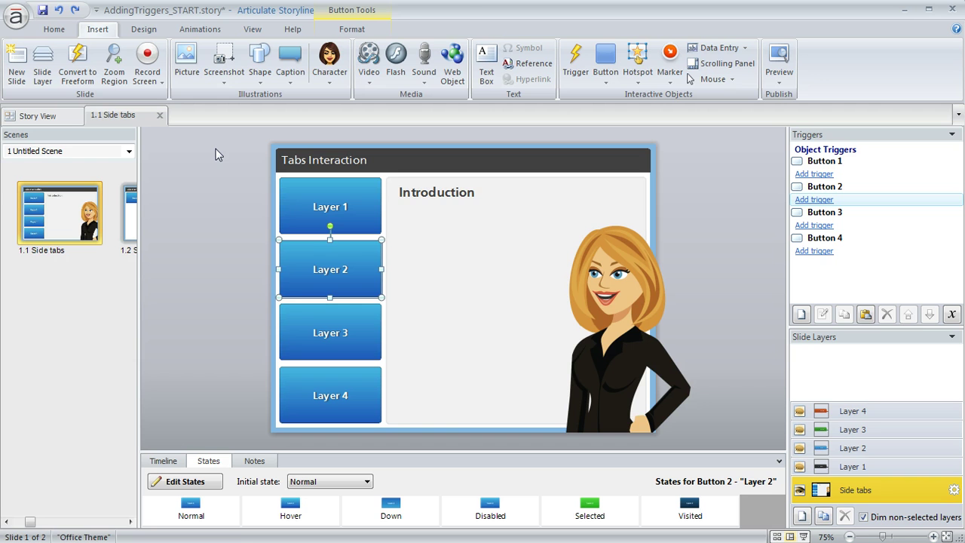
# Step: Select the character image and look over its character types without changing them
pyautogui.click(594, 273)
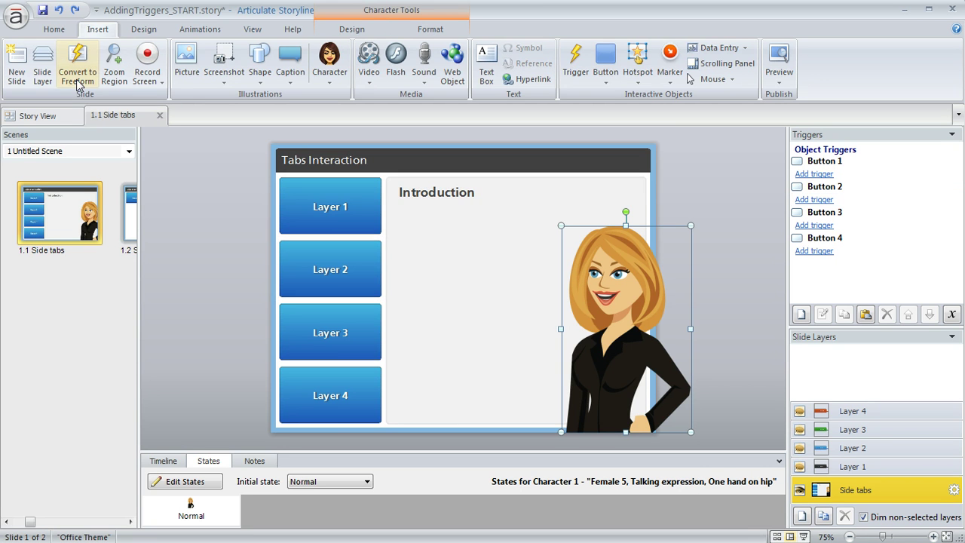
pyautogui.click(334, 83)
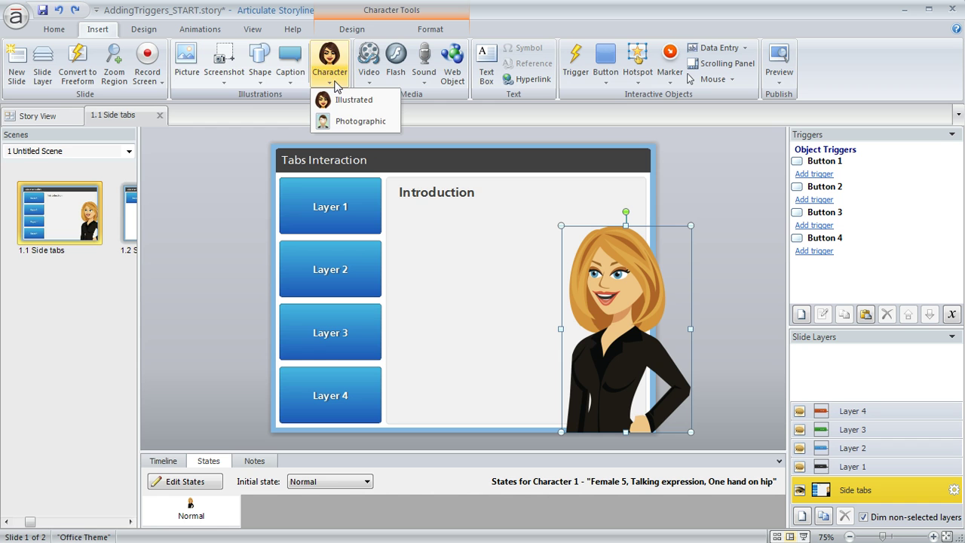
pyautogui.click(195, 172)
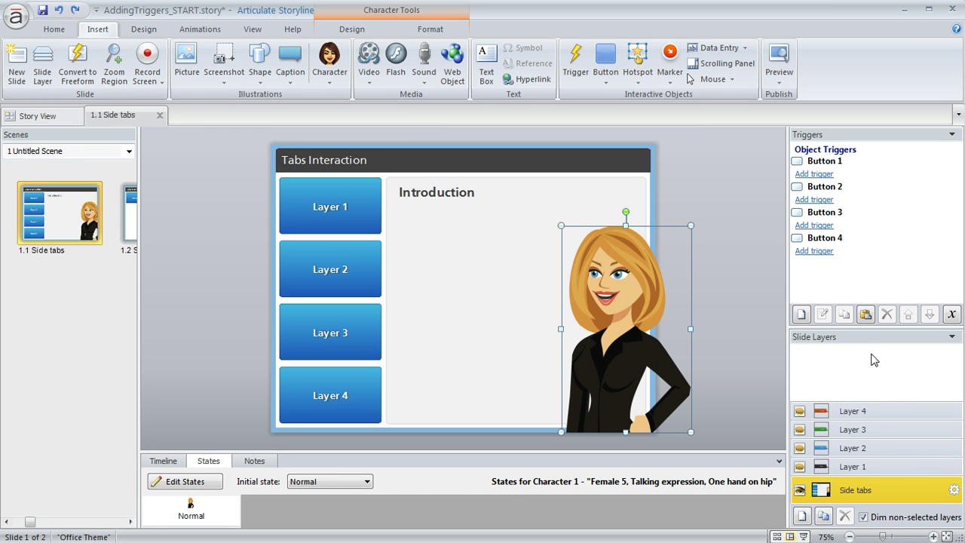
# Step: Cycle through the Layer 1–4 callouts, ending on Layer 2's blue 'This is Layer 2!' callout
pyautogui.click(887, 463)
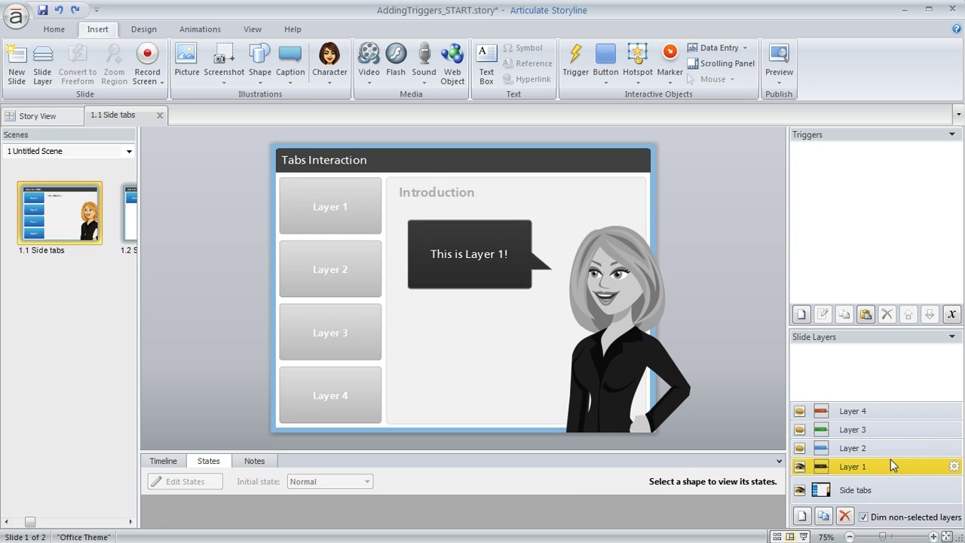
pyautogui.click(886, 449)
pyautogui.click(884, 428)
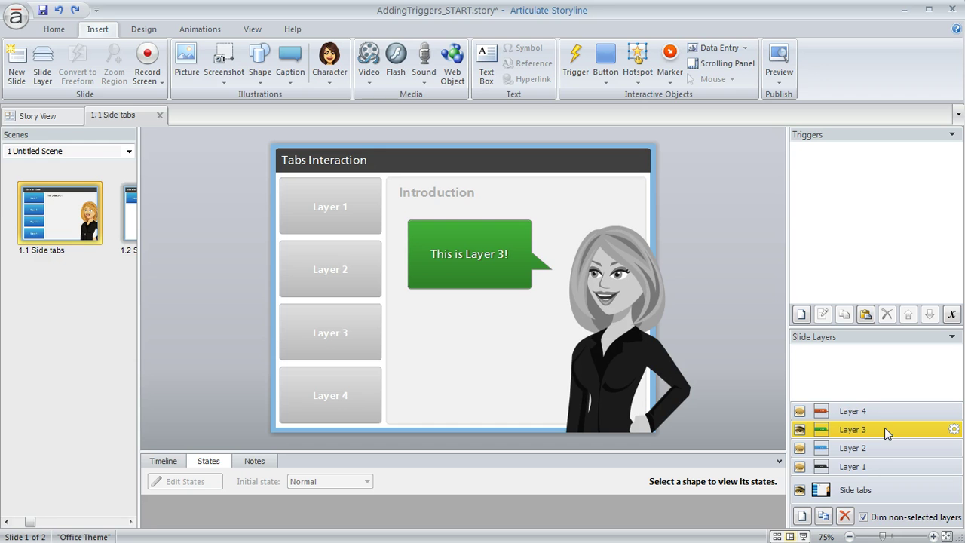
pyautogui.click(884, 415)
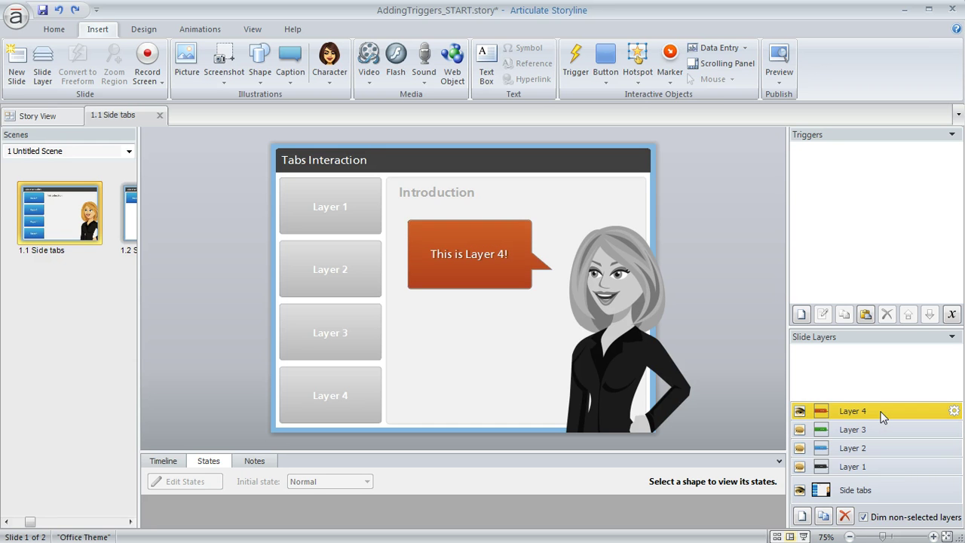
pyautogui.click(887, 436)
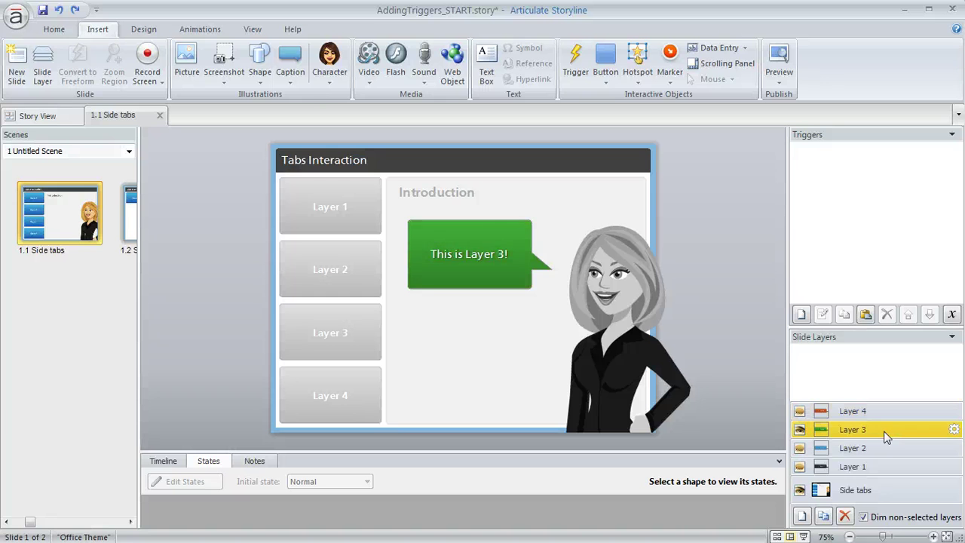
pyautogui.click(887, 450)
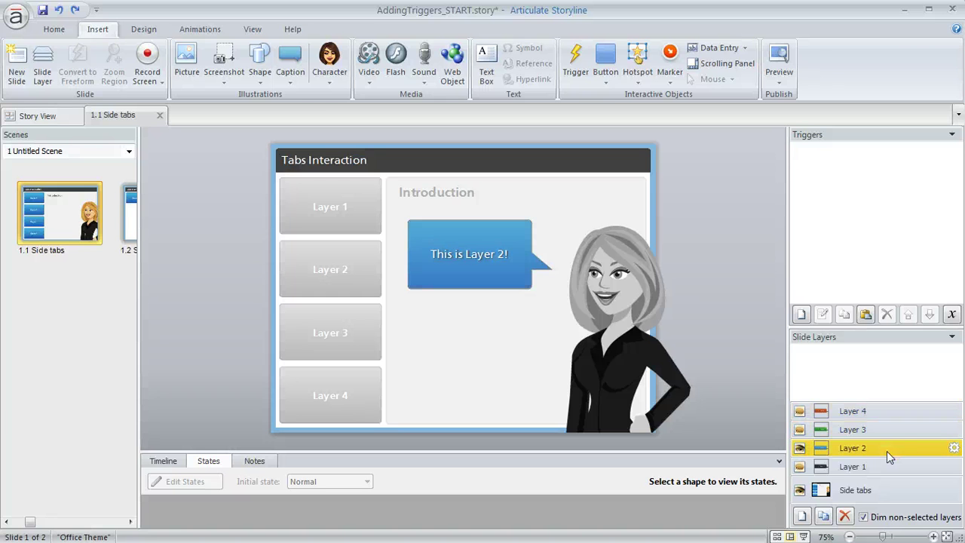
pyautogui.click(892, 465)
pyautogui.click(884, 448)
# Step: Switch to the Side tabs base layer to see Buttons 1–4 with no triggers
pyautogui.click(919, 488)
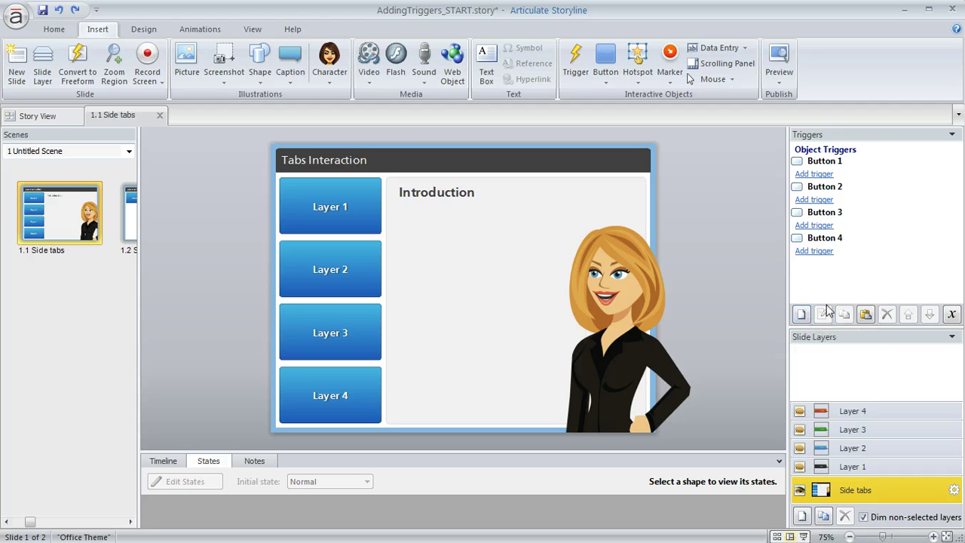
# Step: Add a Button 1 trigger that shows Layer 1 when the user clicks
pyautogui.click(828, 174)
pyautogui.moveTo(733, 35); pyautogui.dragTo(779, 110)
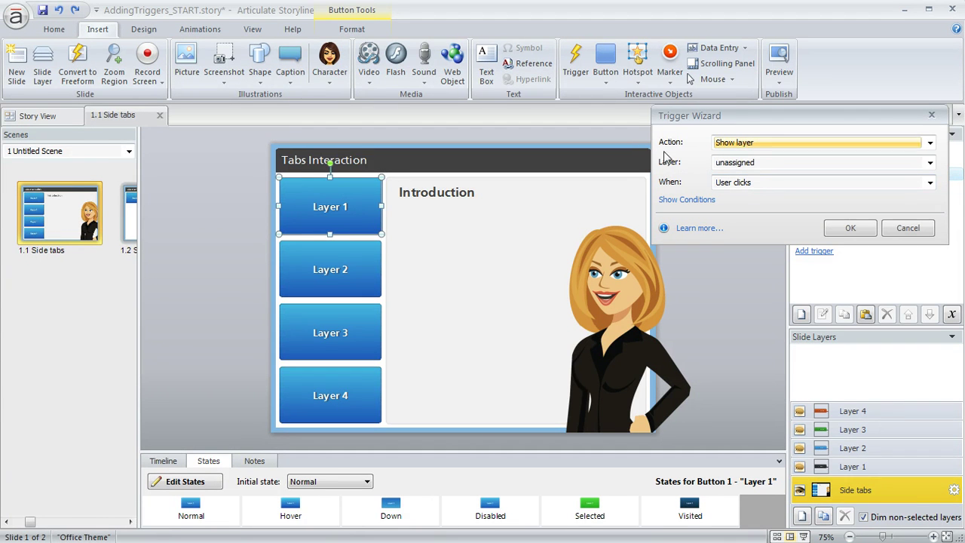
pyautogui.click(929, 144)
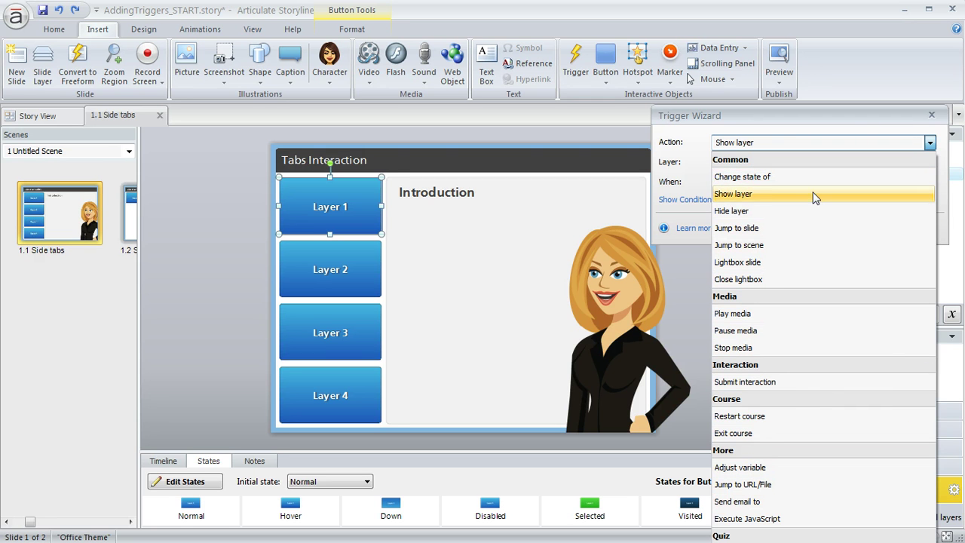
pyautogui.click(756, 198)
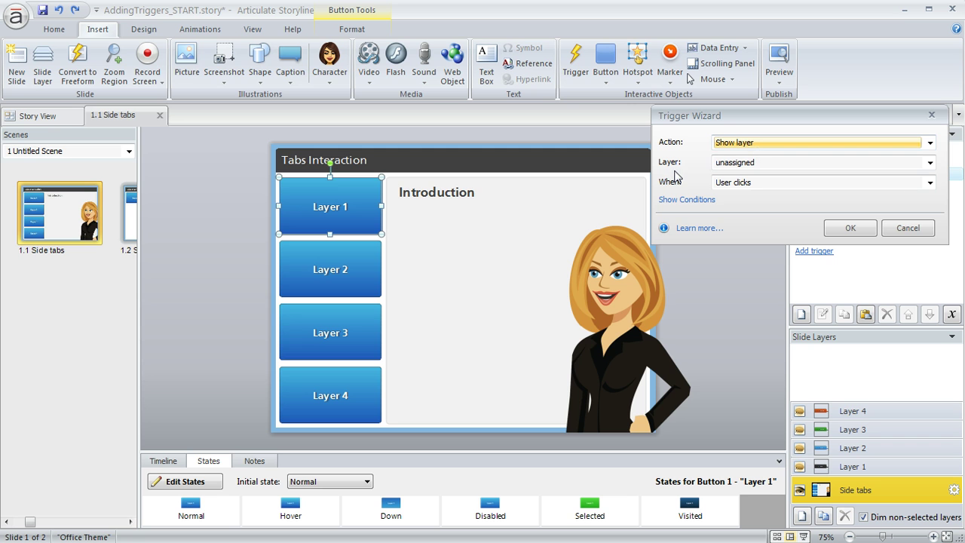
pyautogui.click(930, 163)
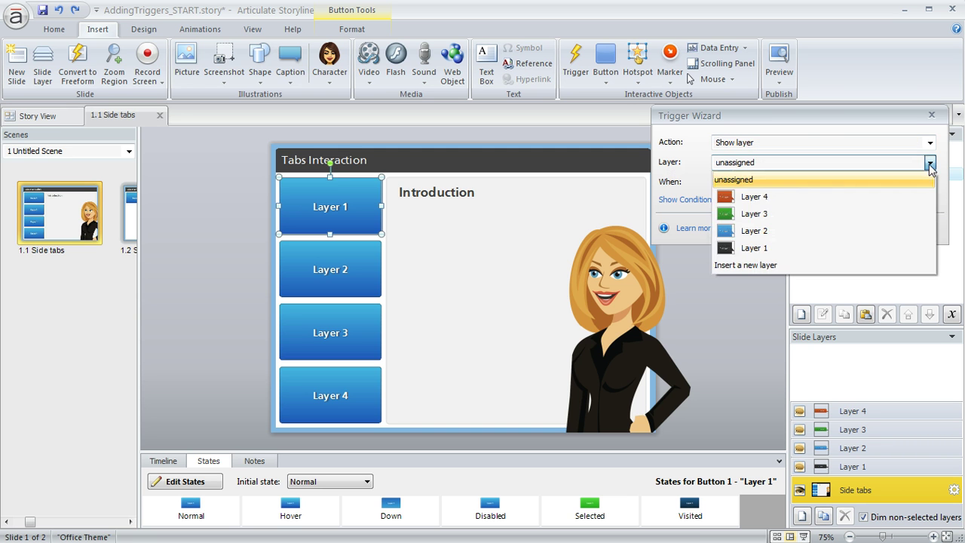
pyautogui.click(776, 248)
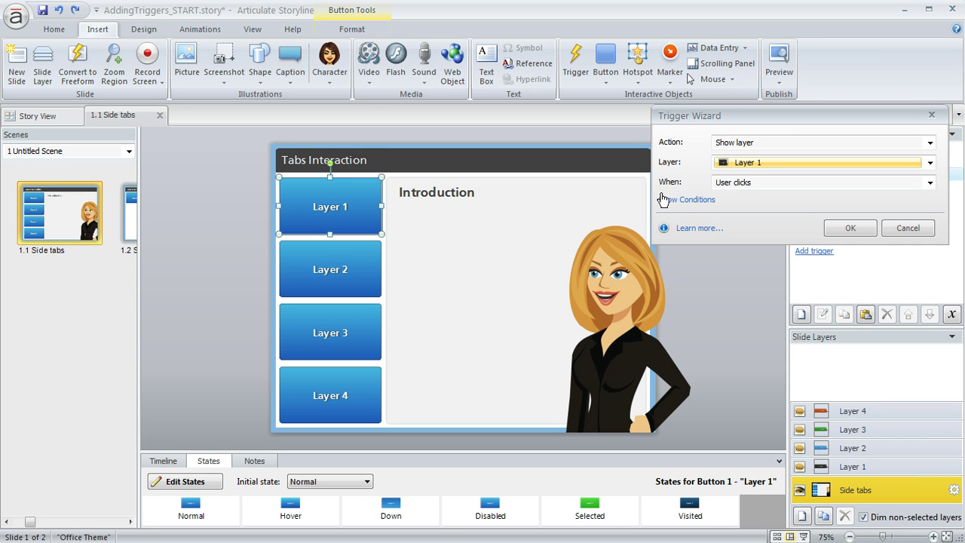
pyautogui.click(930, 182)
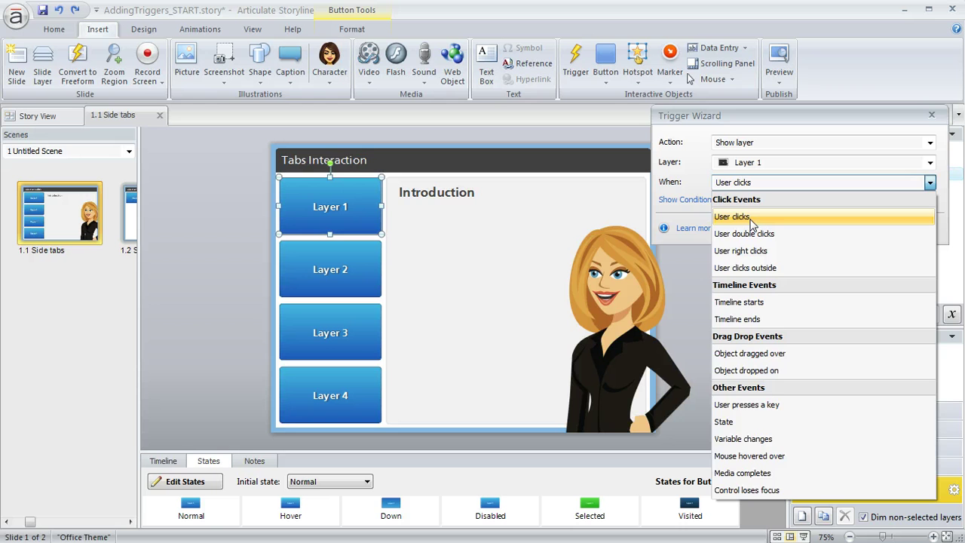
pyautogui.click(746, 218)
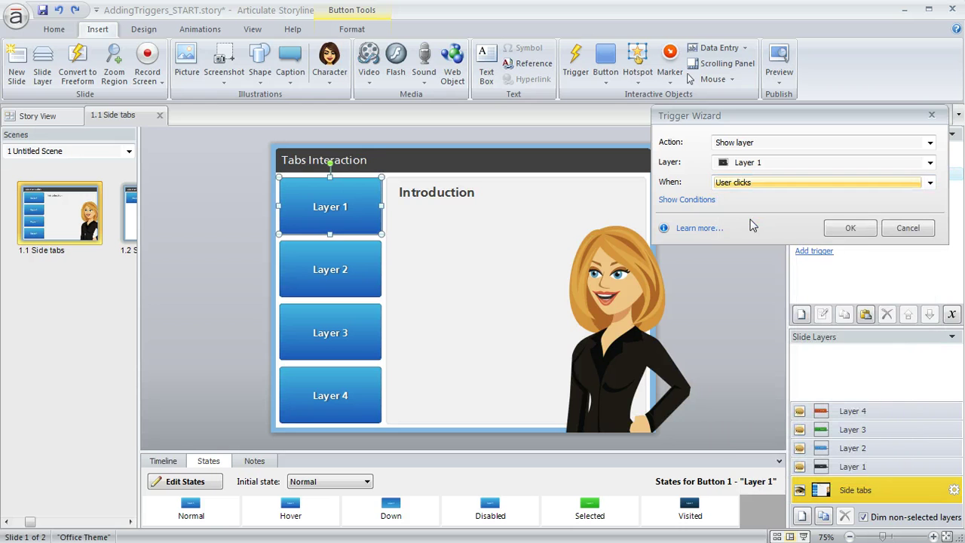
pyautogui.click(860, 229)
pyautogui.click(776, 76)
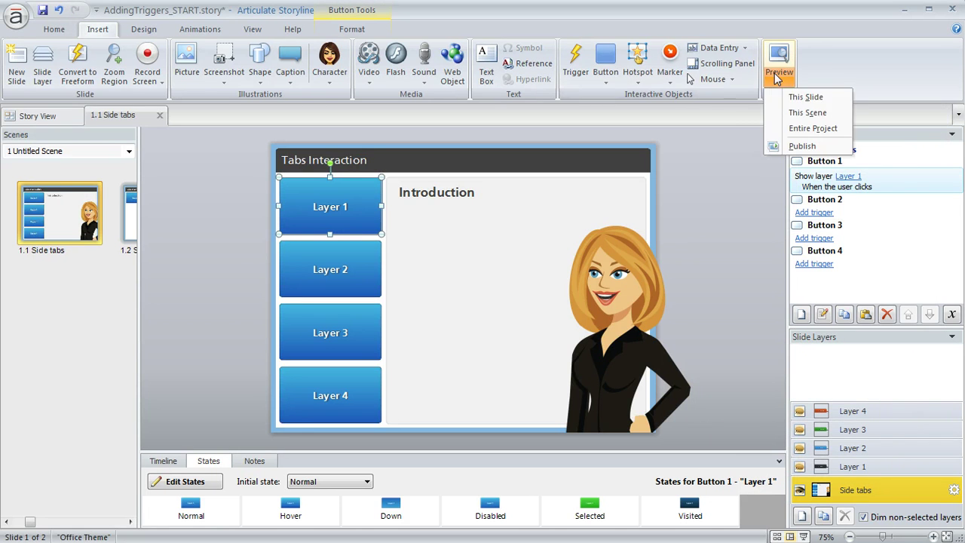
pyautogui.click(804, 96)
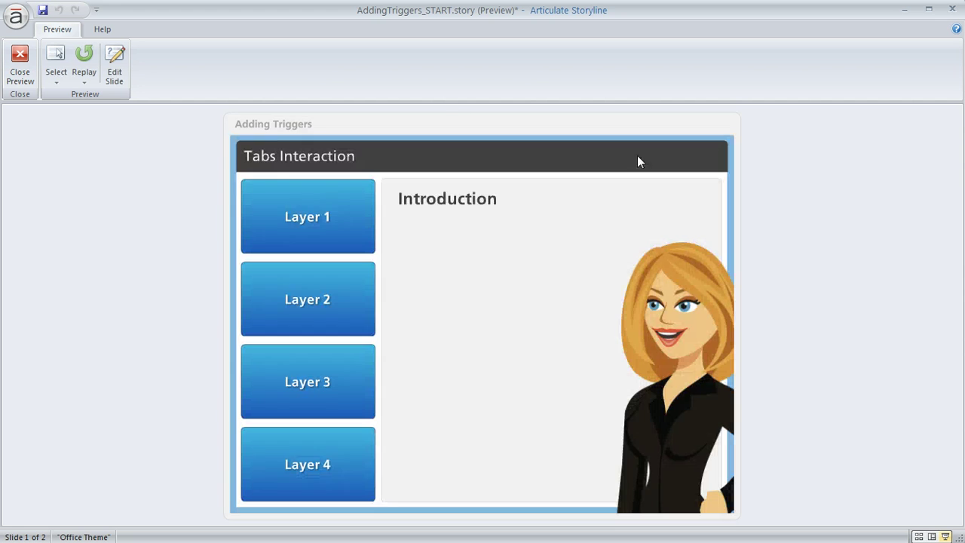
pyautogui.click(269, 218)
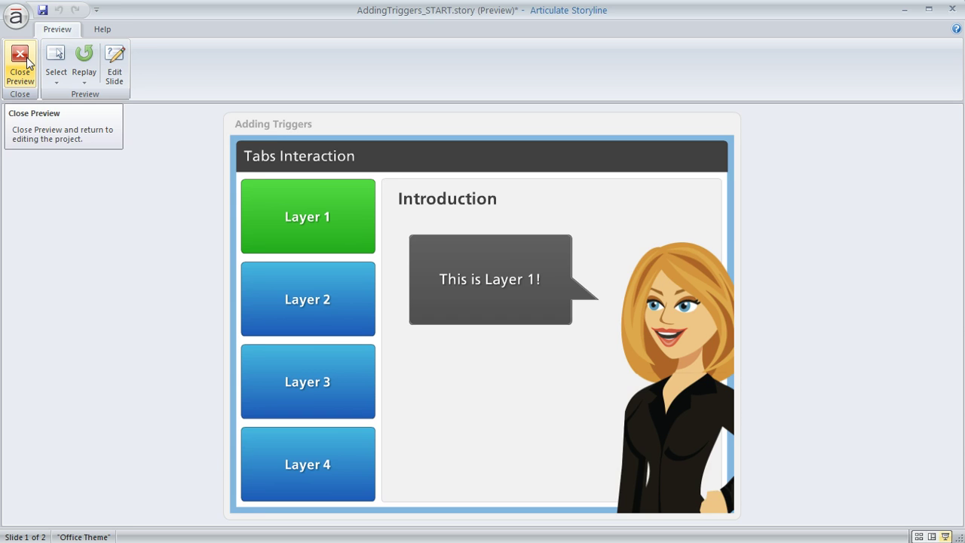
pyautogui.click(27, 61)
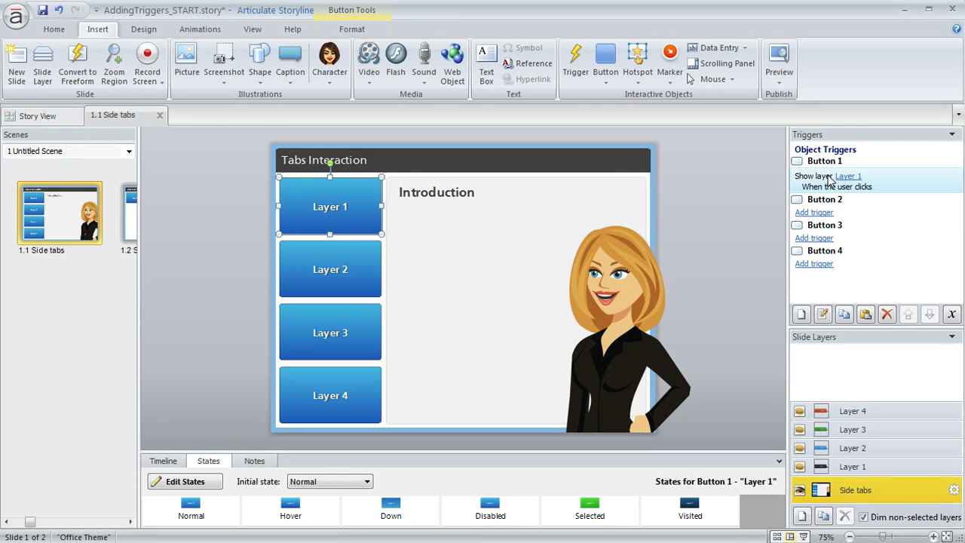
# Step: Copy Button 1's Show layer trigger and paste it onto Buttons 2, 3 and 4
pyautogui.click(286, 261)
pyautogui.click(328, 336)
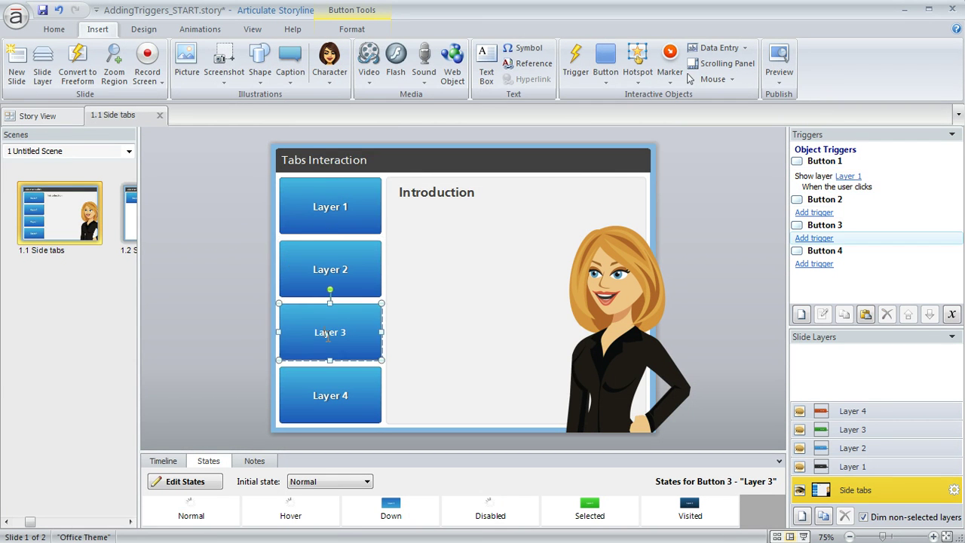
pyautogui.click(346, 394)
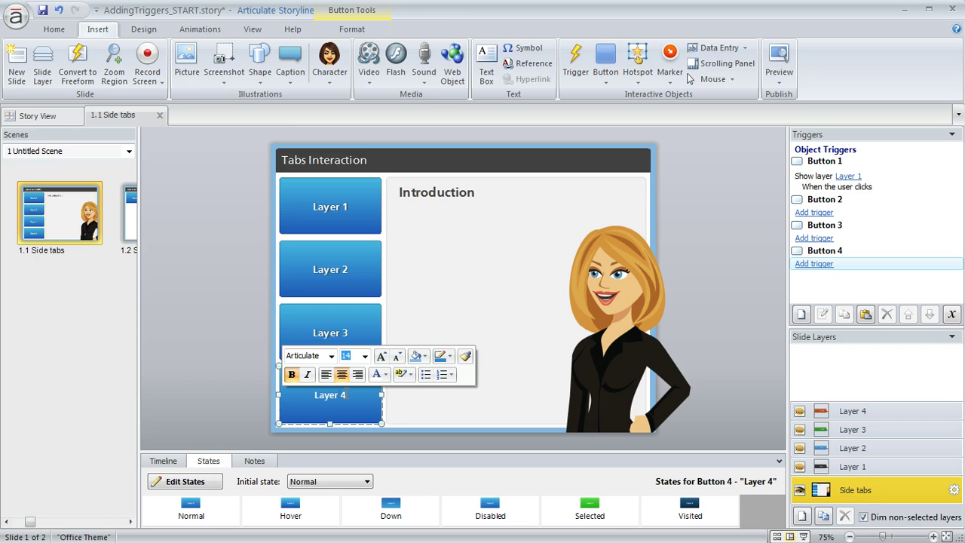
pyautogui.click(713, 190)
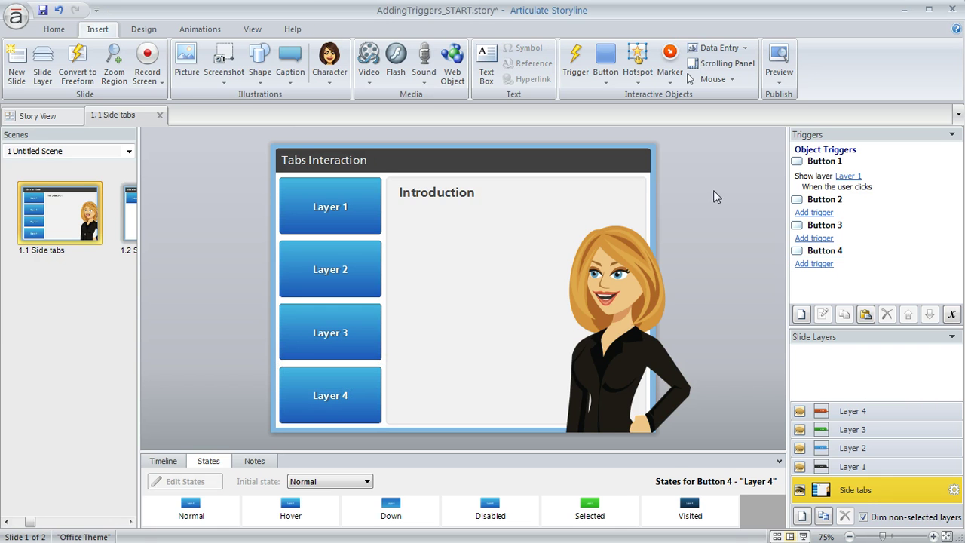
pyautogui.click(814, 187)
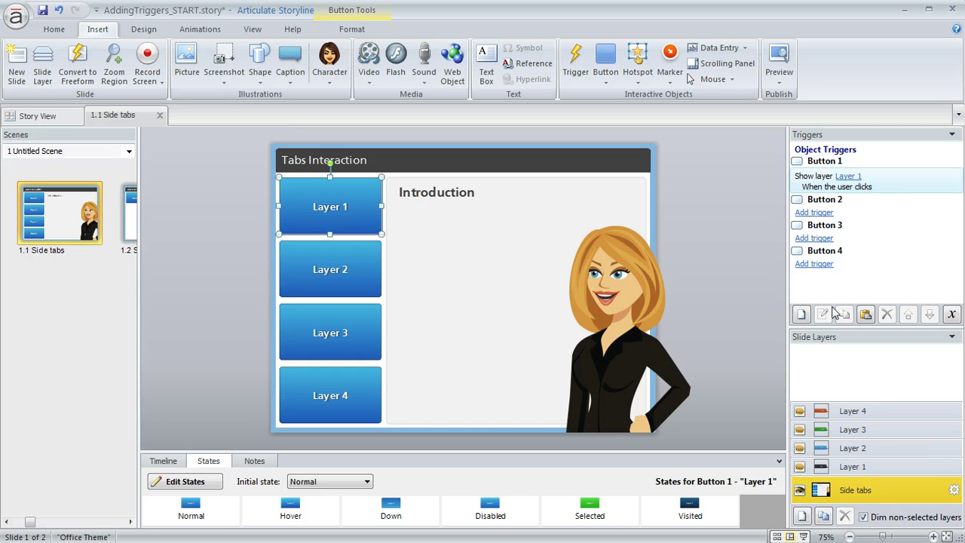
pyautogui.click(827, 186)
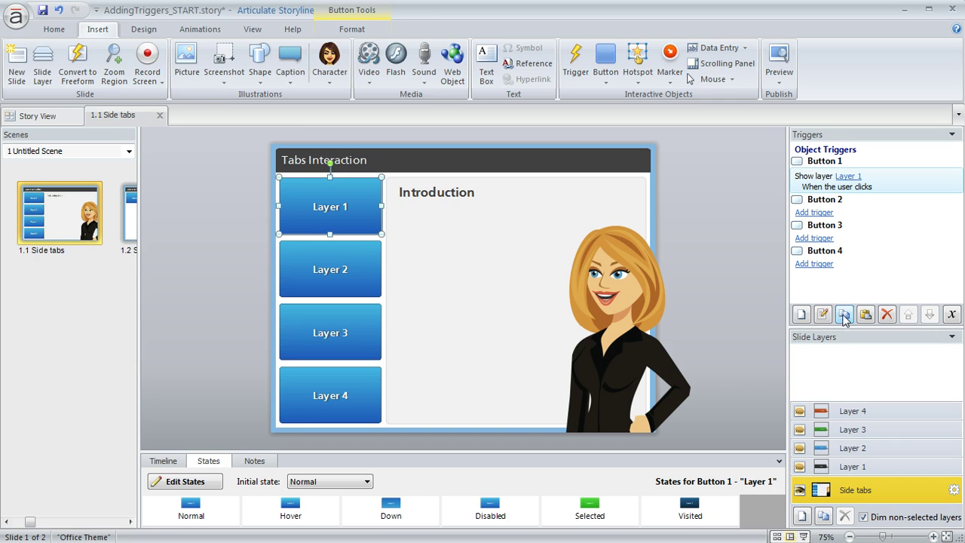
pyautogui.moveTo(237, 230); pyautogui.dragTo(431, 442)
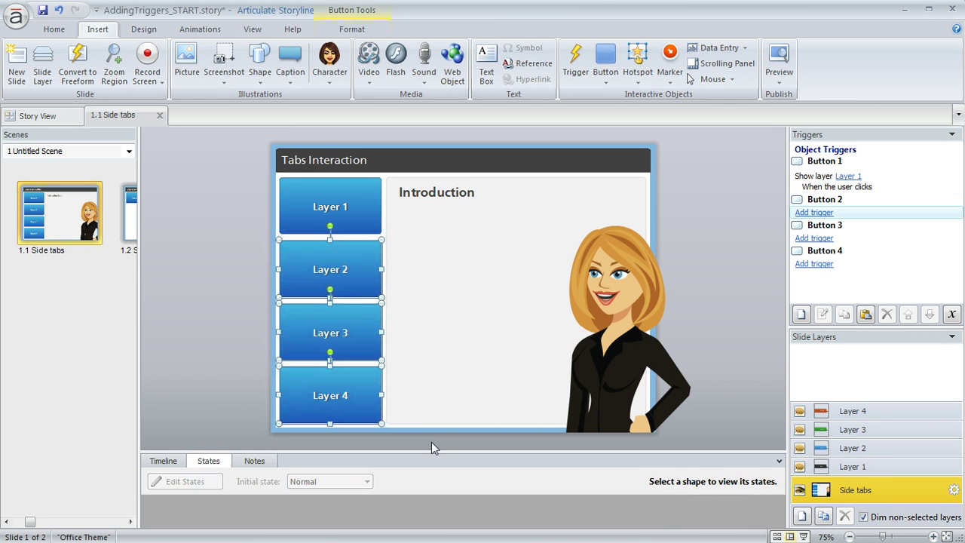
pyautogui.click(864, 315)
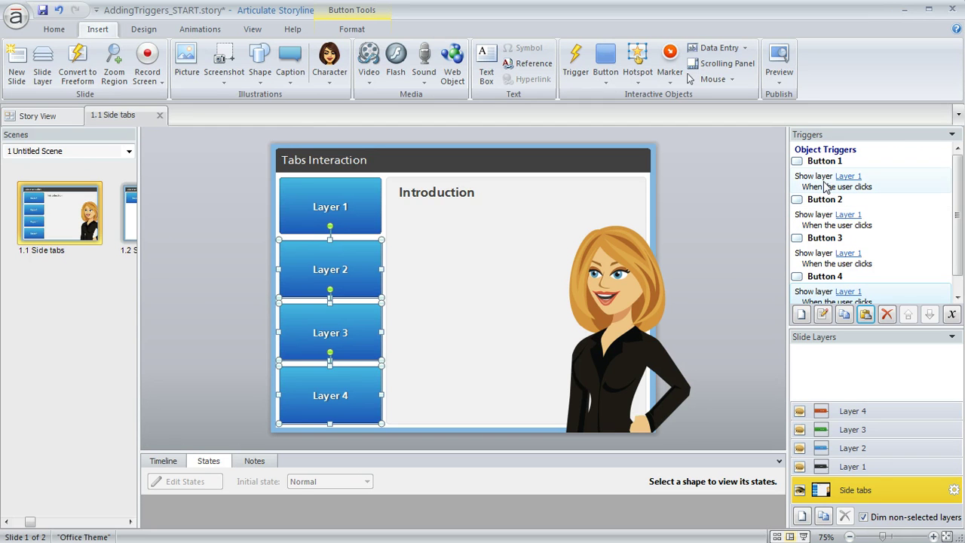
# Step: Relink the pasted triggers to Layers 2, 3 and 4, then preview this slide
pyautogui.click(849, 215)
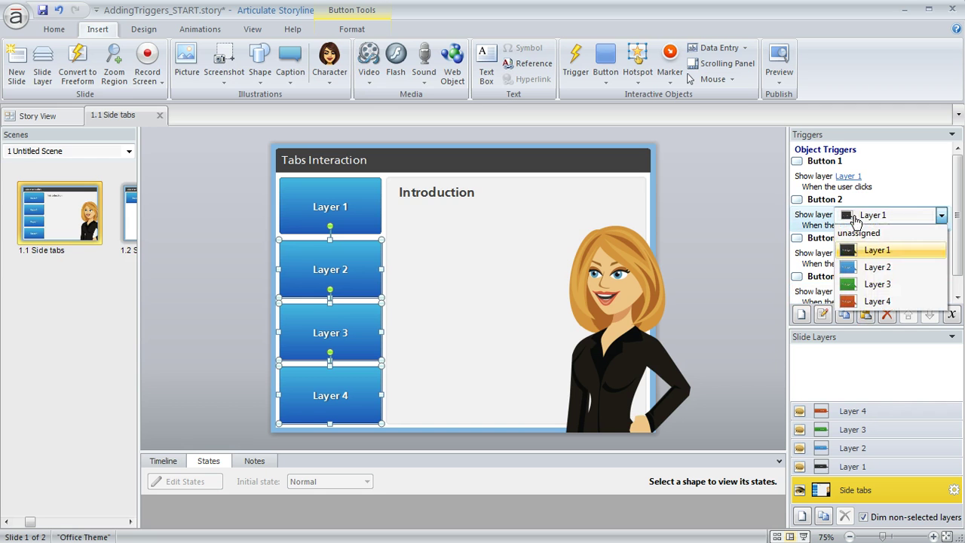
pyautogui.click(876, 268)
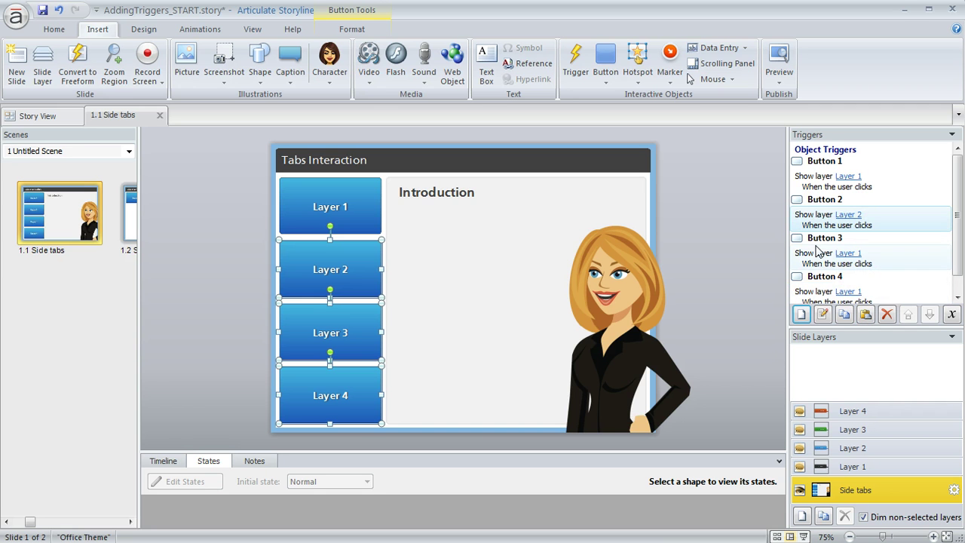
pyautogui.click(847, 254)
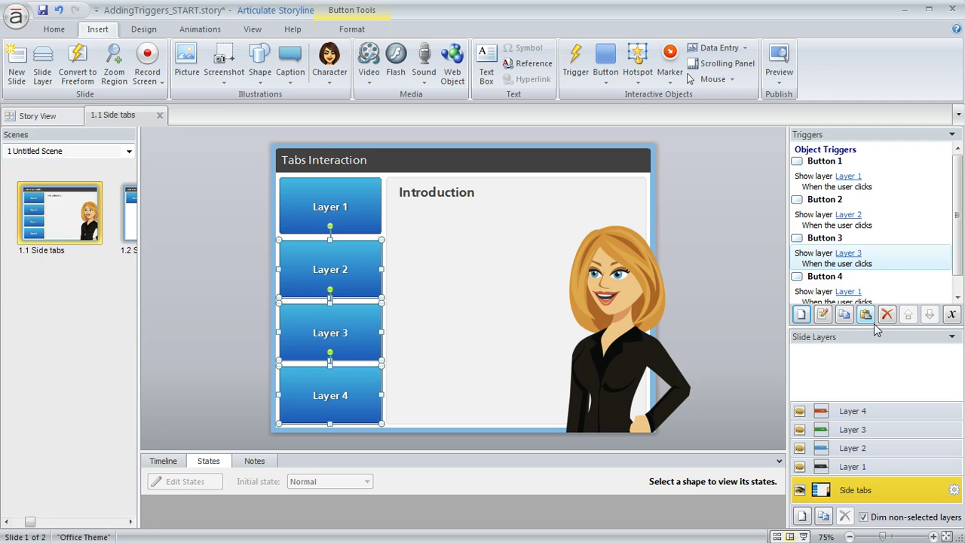
pyautogui.click(852, 295)
pyautogui.click(851, 280)
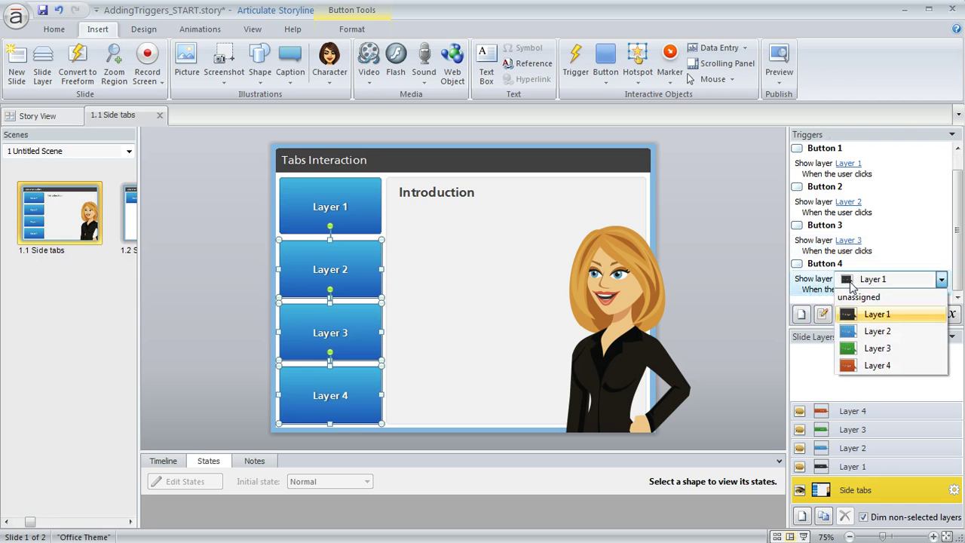
pyautogui.click(877, 365)
pyautogui.click(779, 78)
pyautogui.click(799, 95)
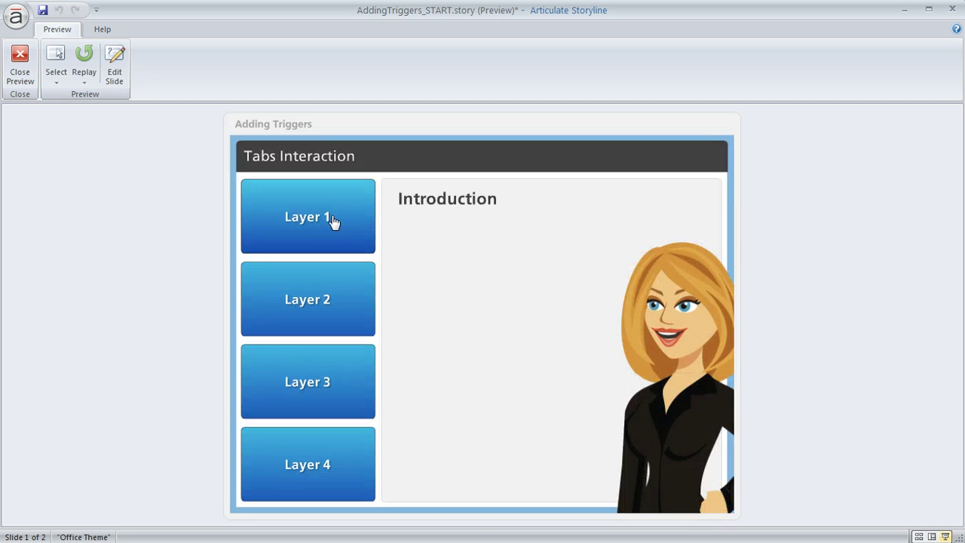
# Step: Test the Layer 1–4 tabs in the preview to check each callout, then close it
pyautogui.click(332, 220)
pyautogui.click(312, 391)
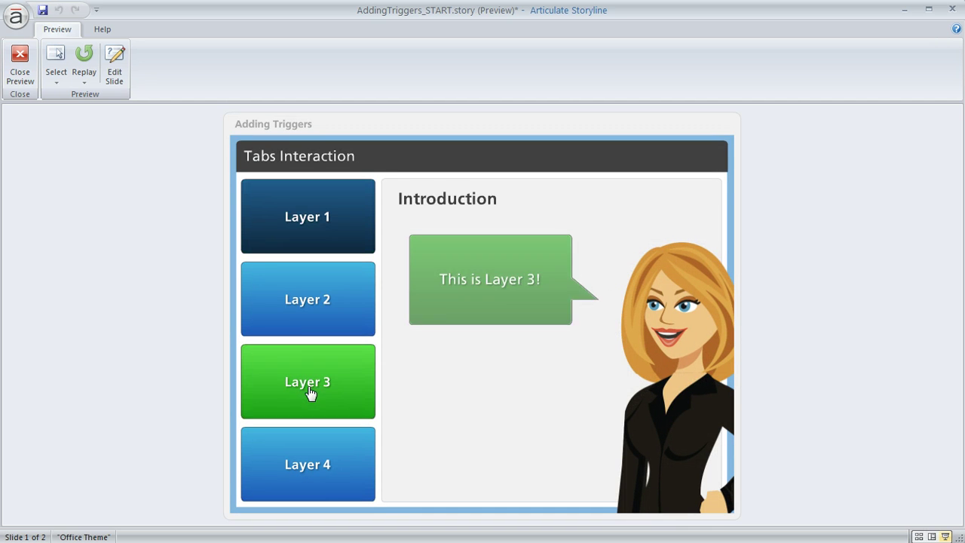
pyautogui.click(295, 311)
pyautogui.click(351, 469)
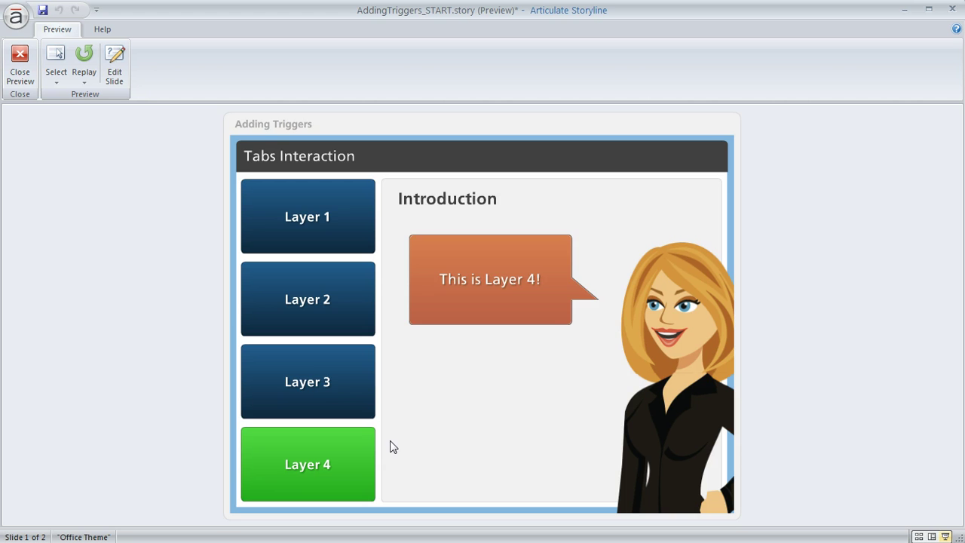
pyautogui.click(331, 385)
pyautogui.click(311, 233)
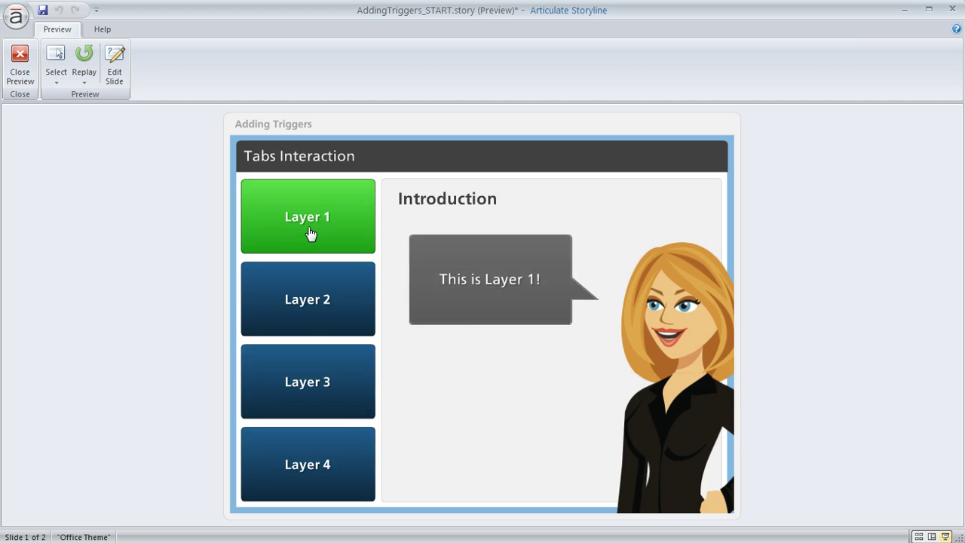
pyautogui.click(305, 306)
pyautogui.click(303, 392)
pyautogui.click(331, 465)
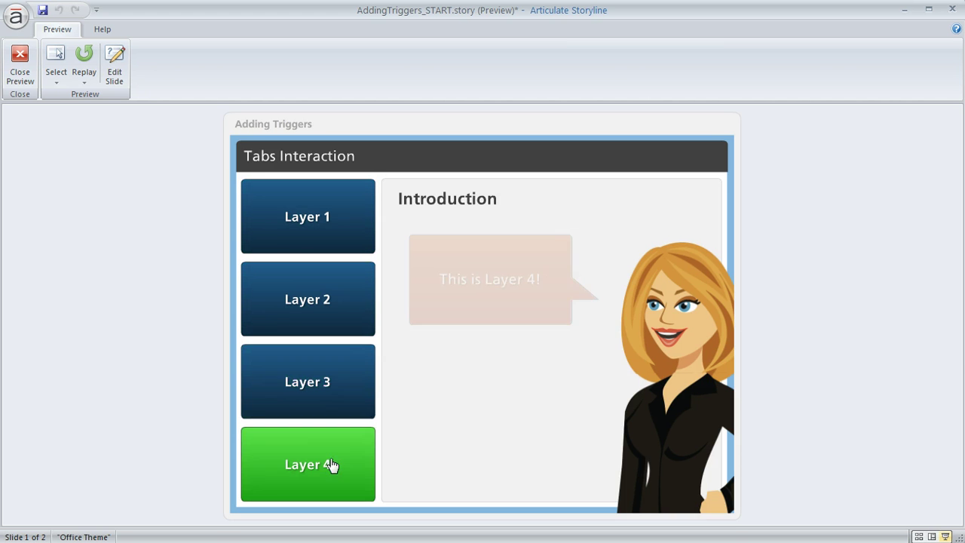
pyautogui.click(326, 306)
pyautogui.click(313, 377)
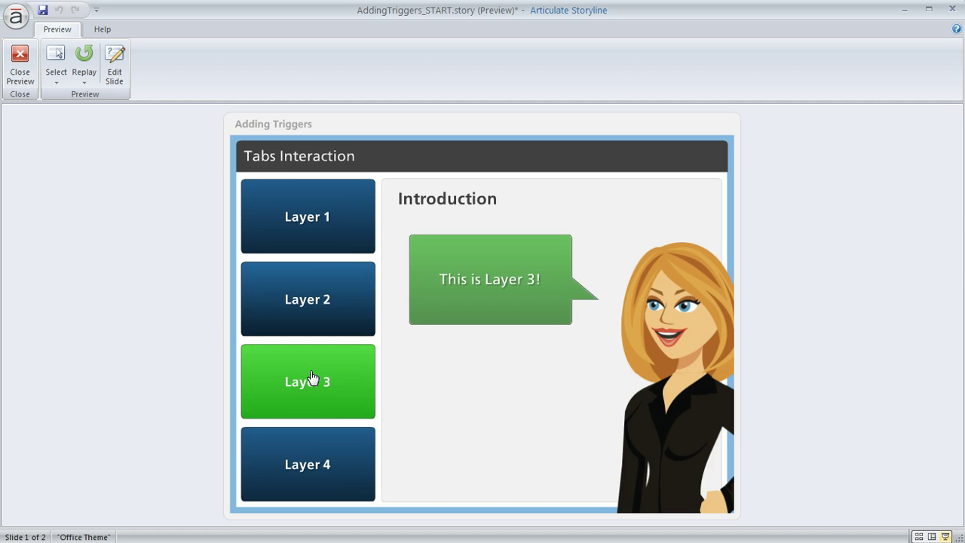
pyautogui.click(20, 59)
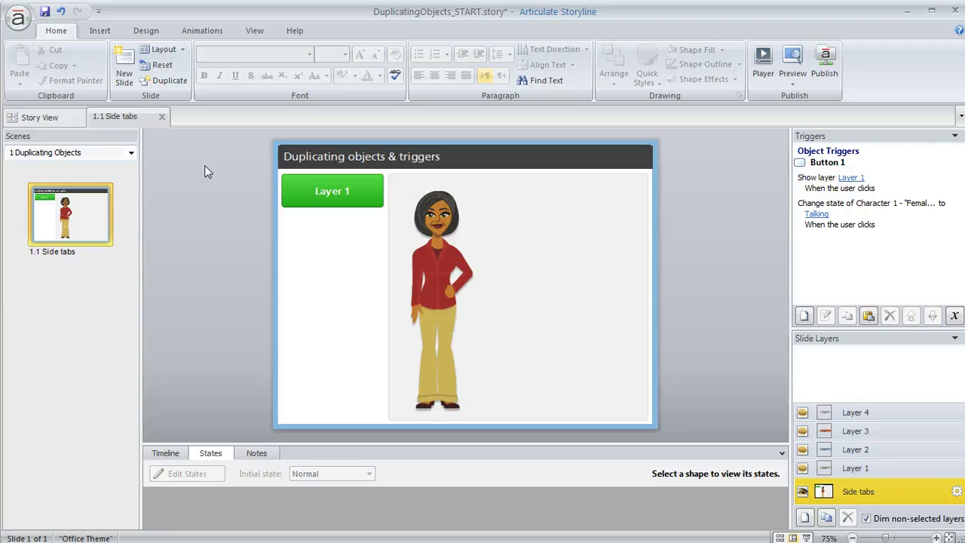
# Step: Marquee-select the green Layer 1 button on the slide
pyautogui.moveTo(239, 156); pyautogui.dragTo(406, 233)
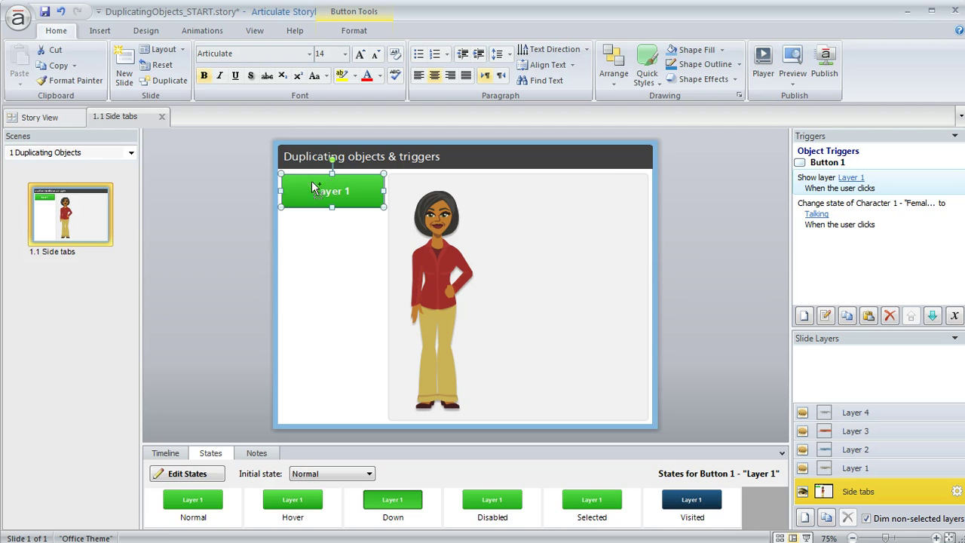
# Step: Duplicate the Layer 1 button below itself and relabel the copy 'Layer 2'
pyautogui.moveTo(308, 180); pyautogui.dragTo(313, 223)
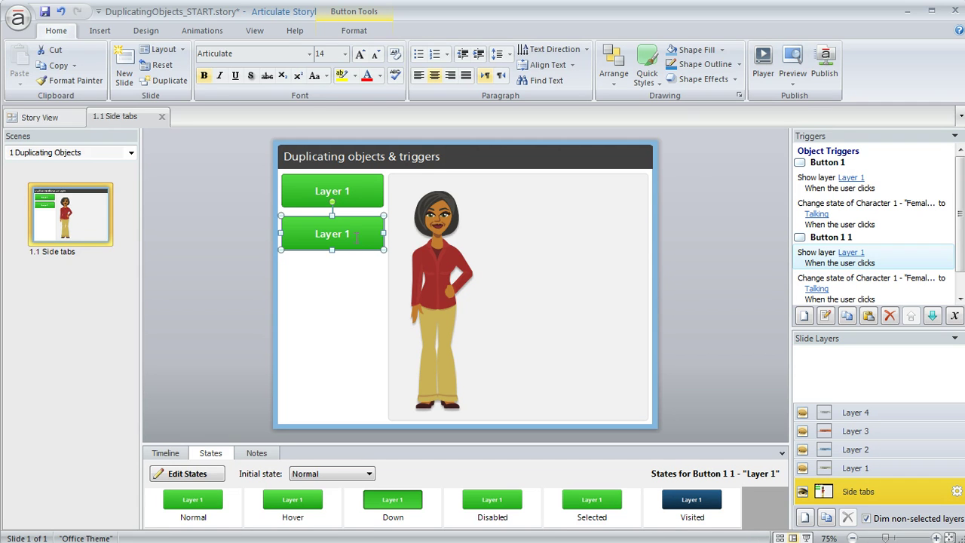
pyautogui.click(352, 233)
pyautogui.press('BackSpace')
pyautogui.write('2')
pyautogui.click(233, 215)
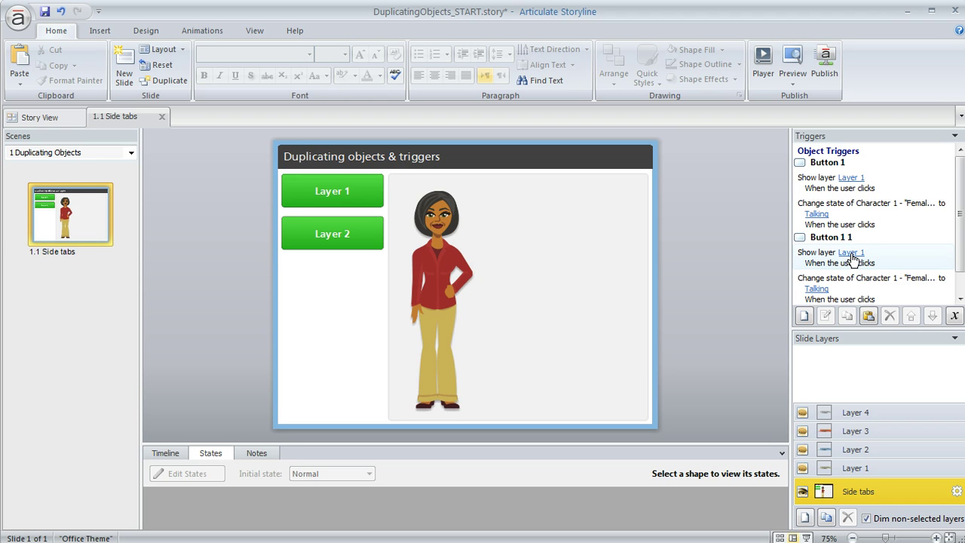
# Step: Set the copy's triggers to show Layer 2 and change the character to Happy
pyautogui.click(852, 253)
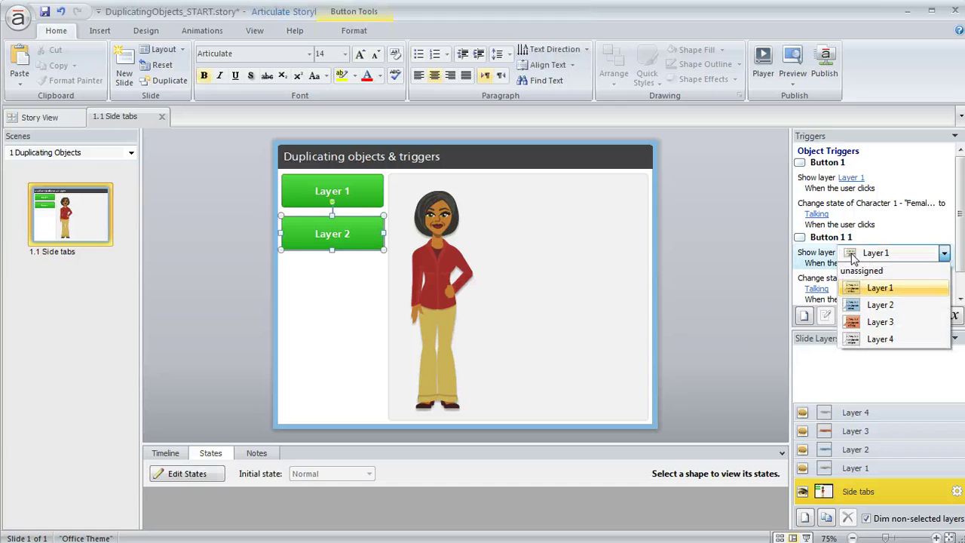
pyautogui.click(845, 303)
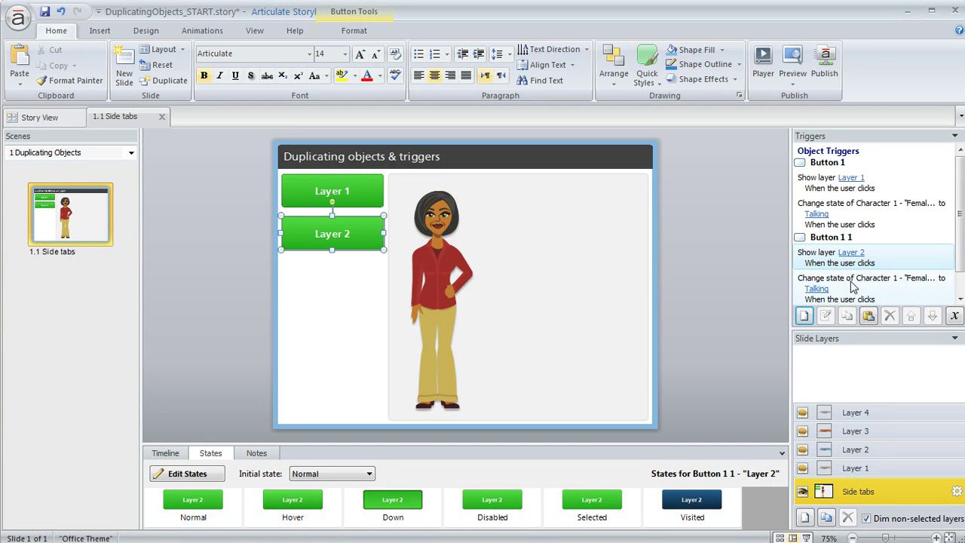
pyautogui.click(827, 295)
pyautogui.click(816, 277)
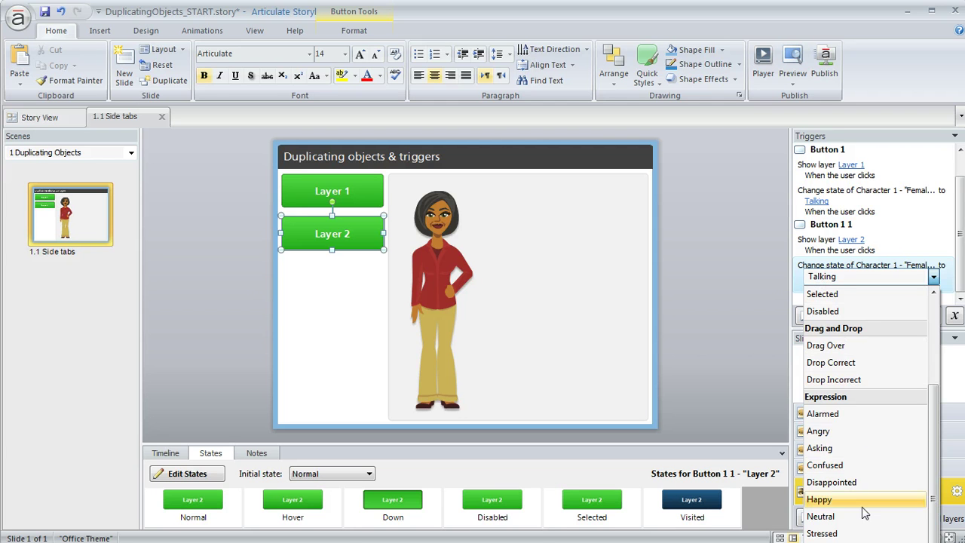
pyautogui.click(833, 500)
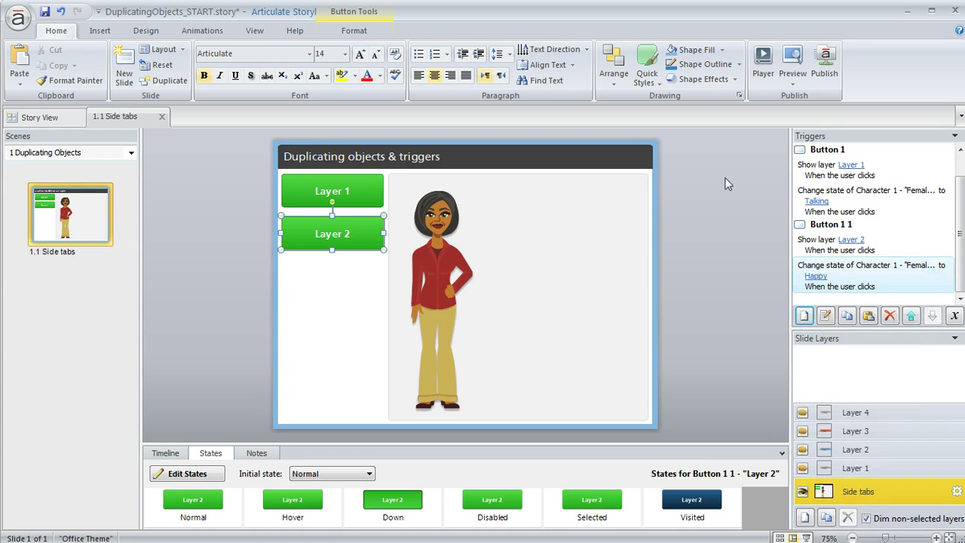
pyautogui.click(792, 80)
# Step: Preview this slide, test the Layer 1 and Layer 2 buttons, then close the preview
pyautogui.click(812, 98)
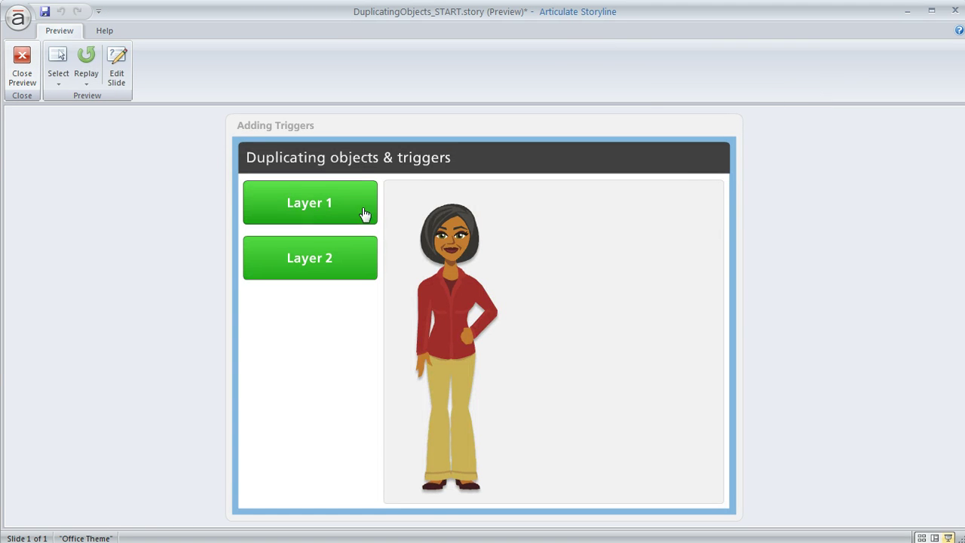
pyautogui.click(312, 205)
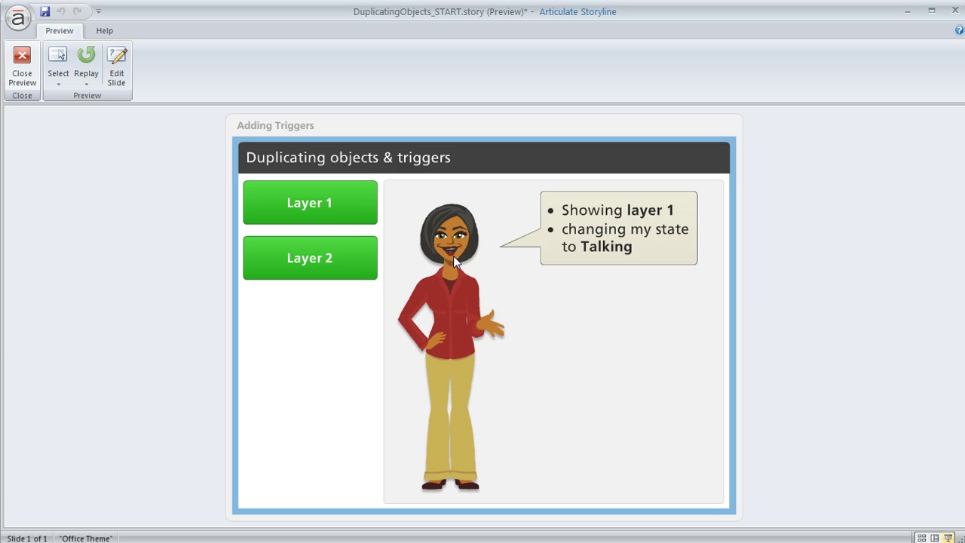
pyautogui.click(329, 260)
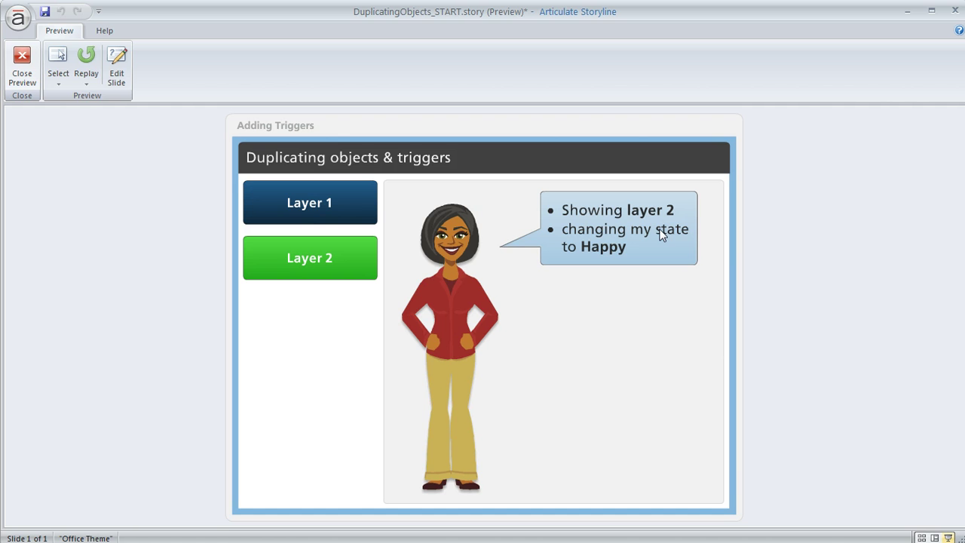
pyautogui.click(22, 64)
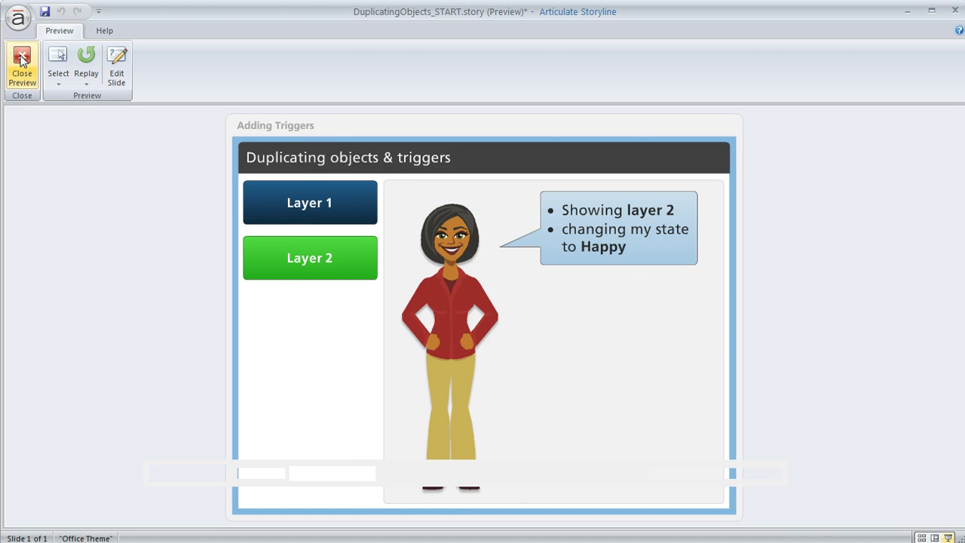
# Step: Open Button 1's 'Show layer Layer 1' trigger in the Trigger Wizard
pyautogui.doubleClick(813, 169)
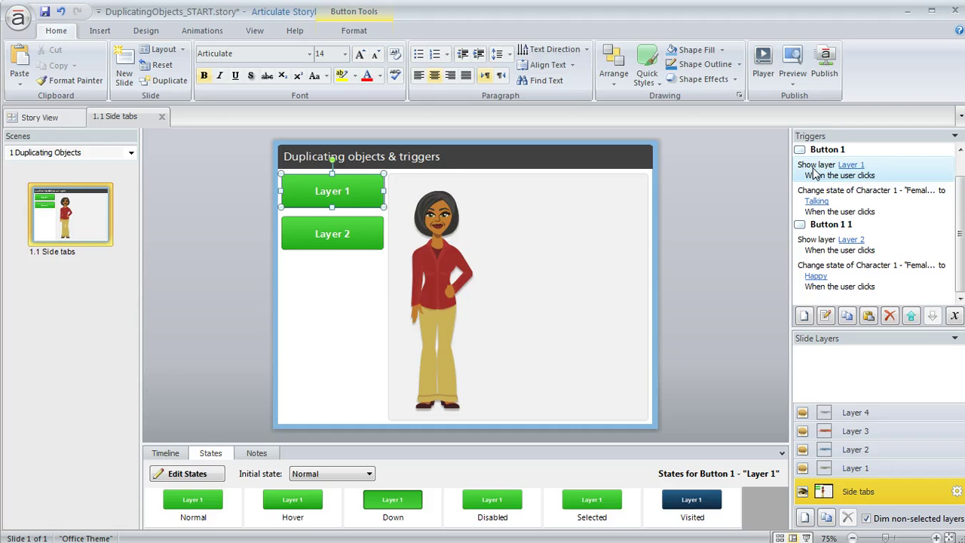